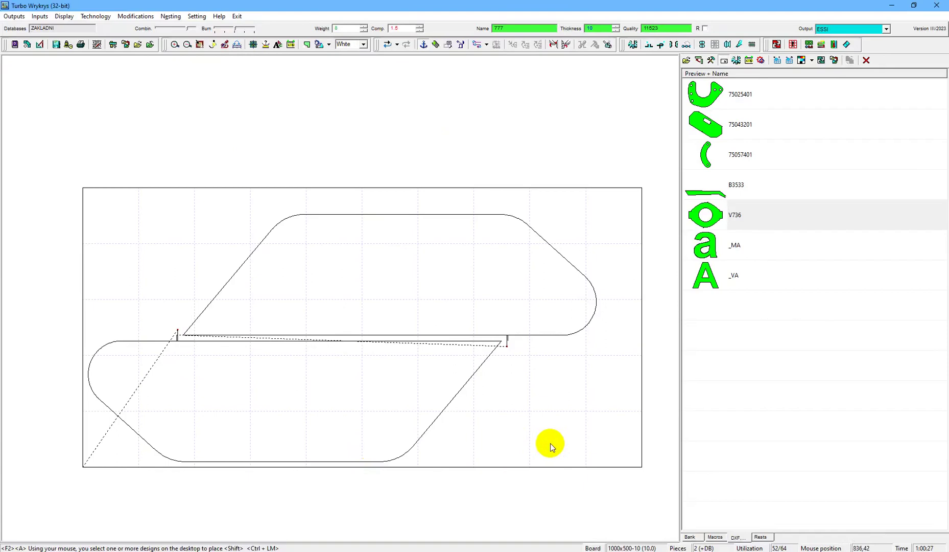
- Delete the part configuration on the board and accept the 1000 x 500 mm board with 10 mm spacings in the generating parameters
{"action": "key", "text": "Delete"}
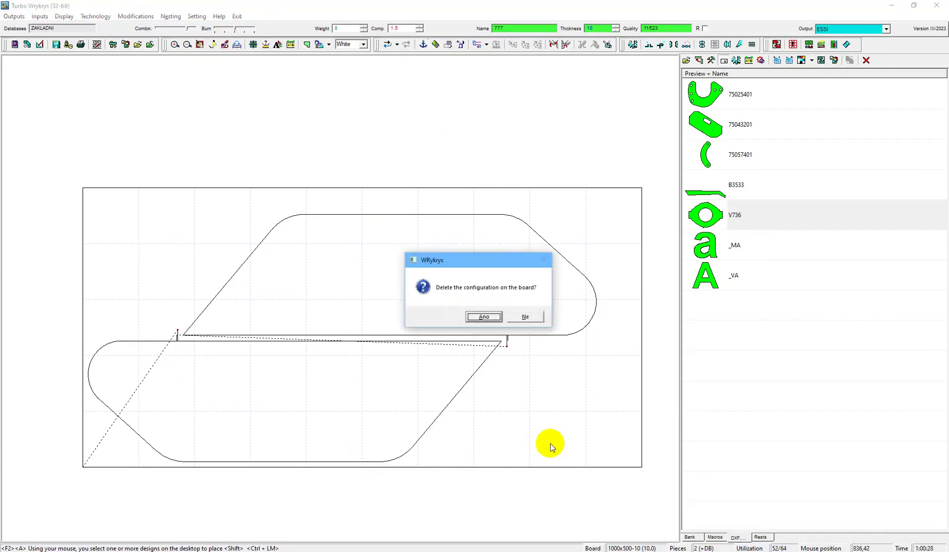
{"action": "left_click", "coordinate": [484, 317]}
{"action": "double_click", "coordinate": [375, 301]}
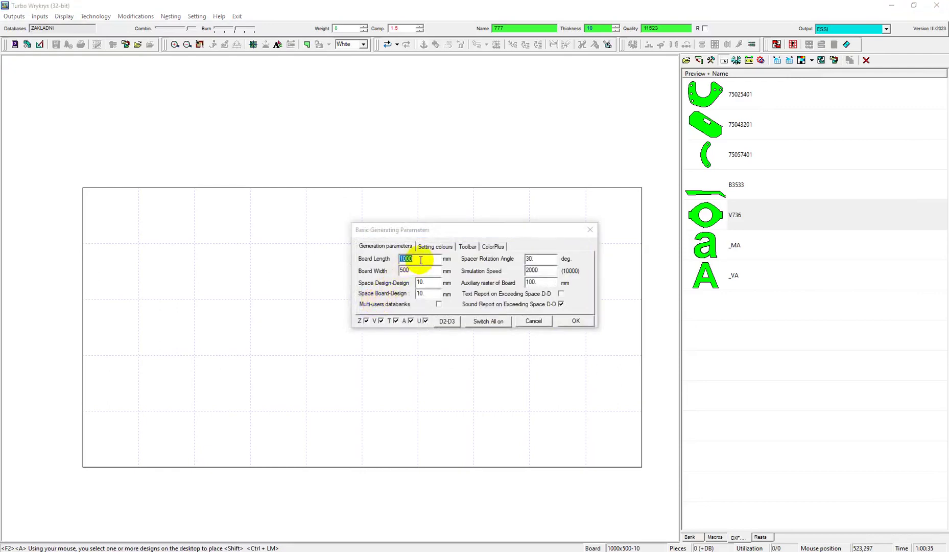
{"action": "left_click", "coordinate": [427, 280]}
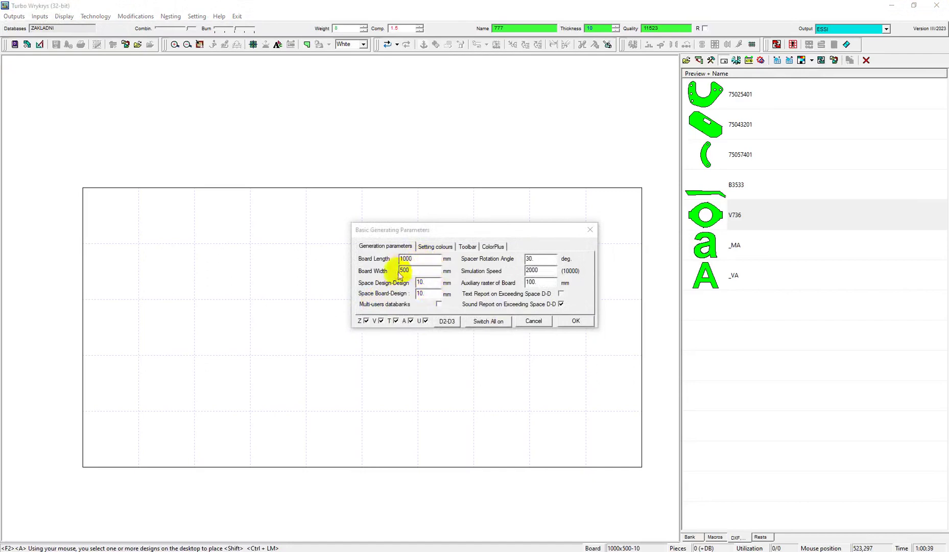
{"action": "left_click", "coordinate": [569, 322]}
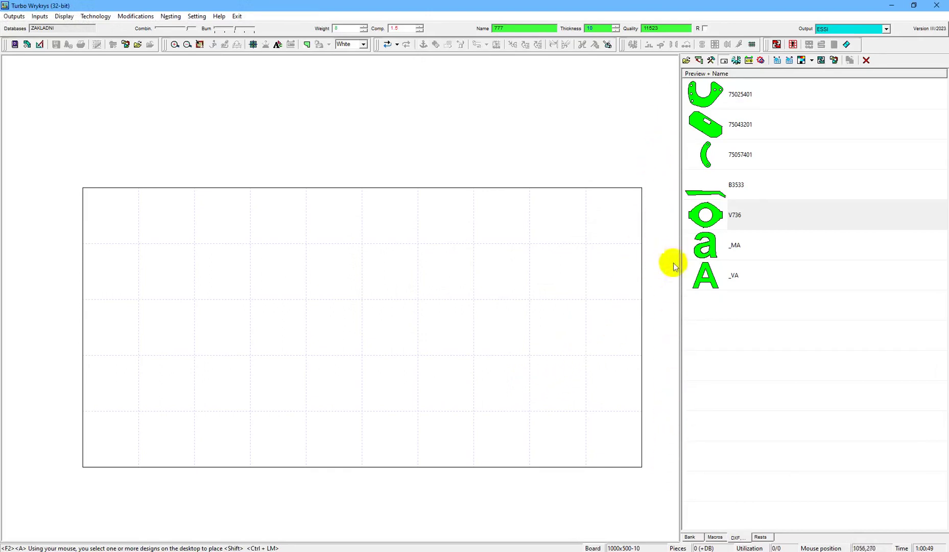
- Browse the drawings and assemblies stored in the parts bank
{"action": "left_click", "coordinate": [731, 533]}
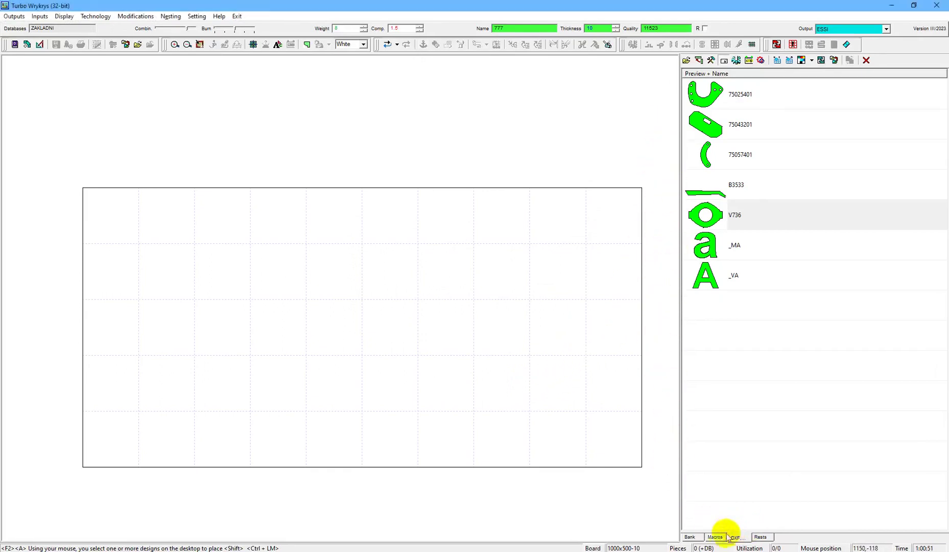
{"action": "left_click", "coordinate": [694, 540]}
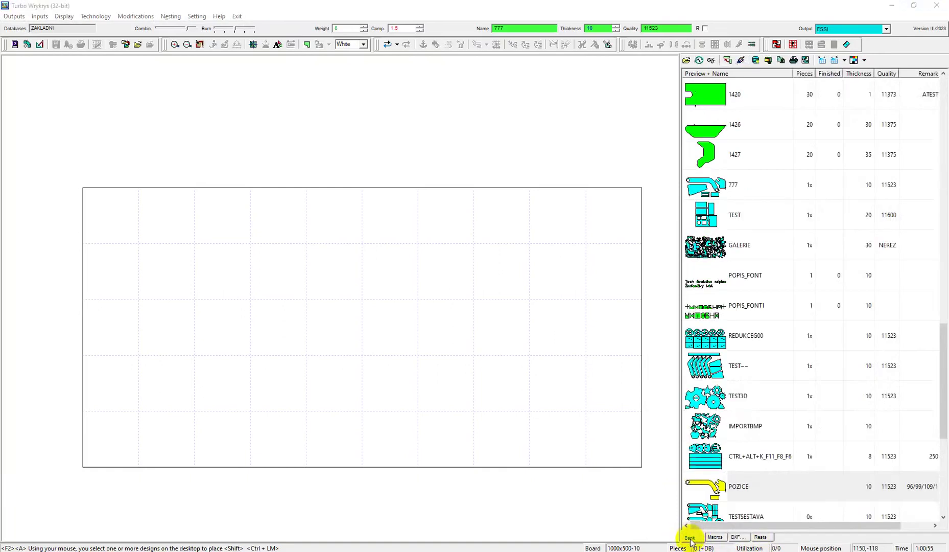
{"action": "left_click", "coordinate": [701, 512]}
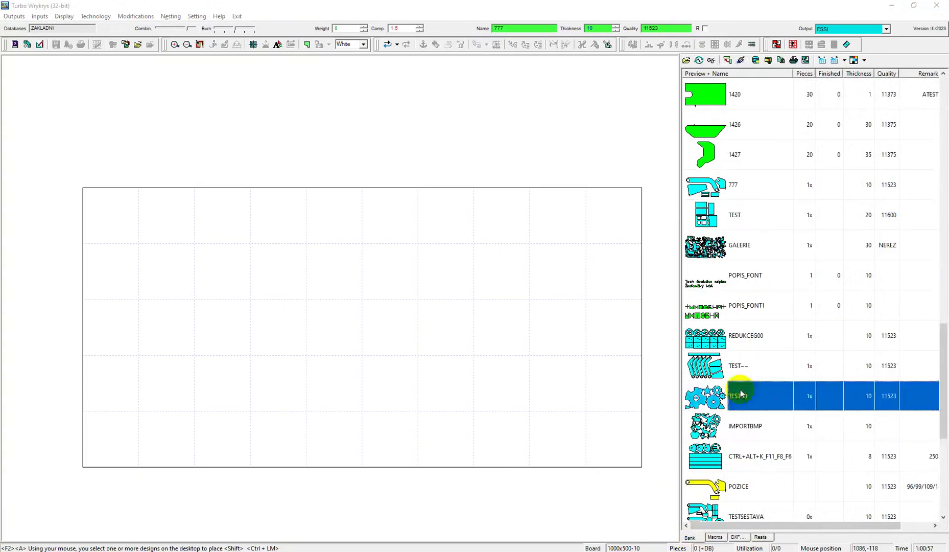
{"action": "scroll", "coordinate": [742, 256], "scroll_direction": "up", "scroll_amount": 2}
{"action": "scroll", "coordinate": [751, 225], "scroll_direction": "up", "scroll_amount": 2}
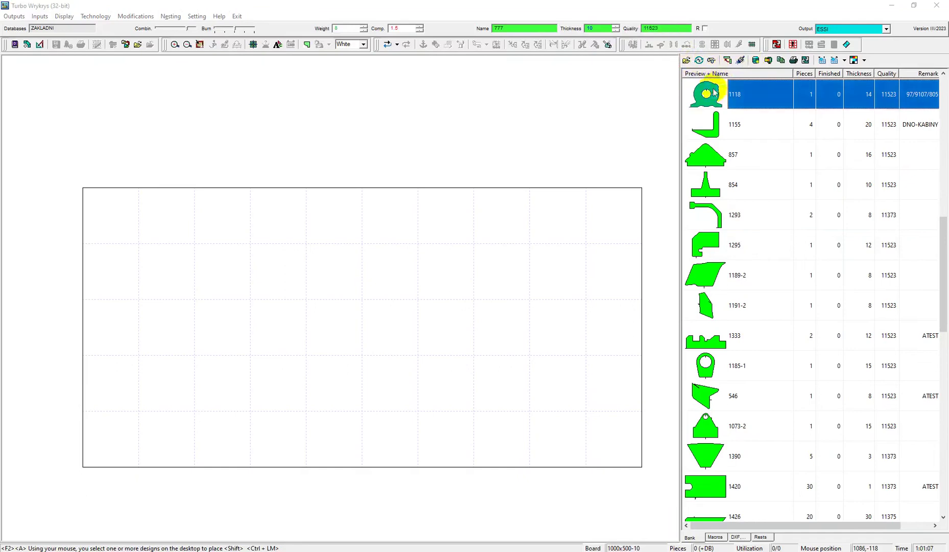
- Look through the macro library and view the input parameters of macro M004 without inserting it
{"action": "left_click", "coordinate": [716, 537]}
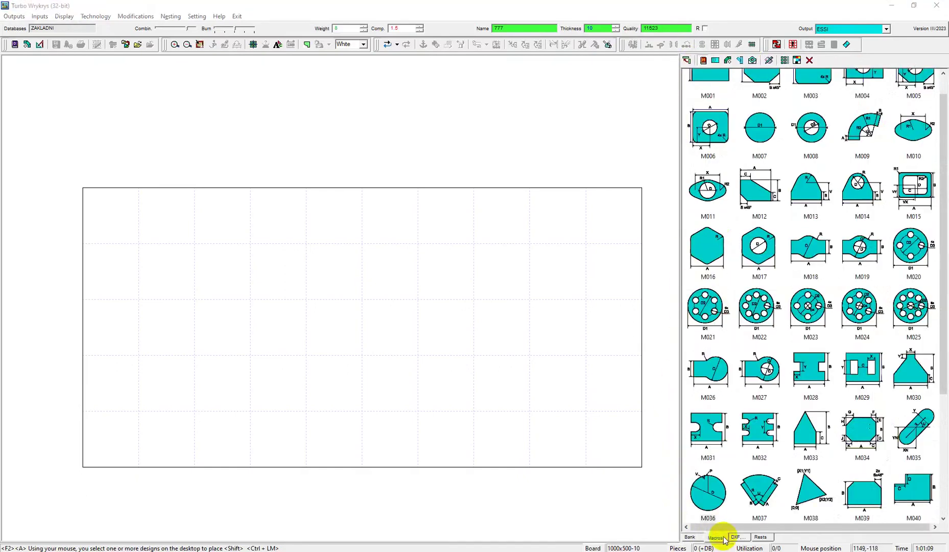
{"action": "scroll", "coordinate": [826, 379], "scroll_direction": "up", "scroll_amount": 1}
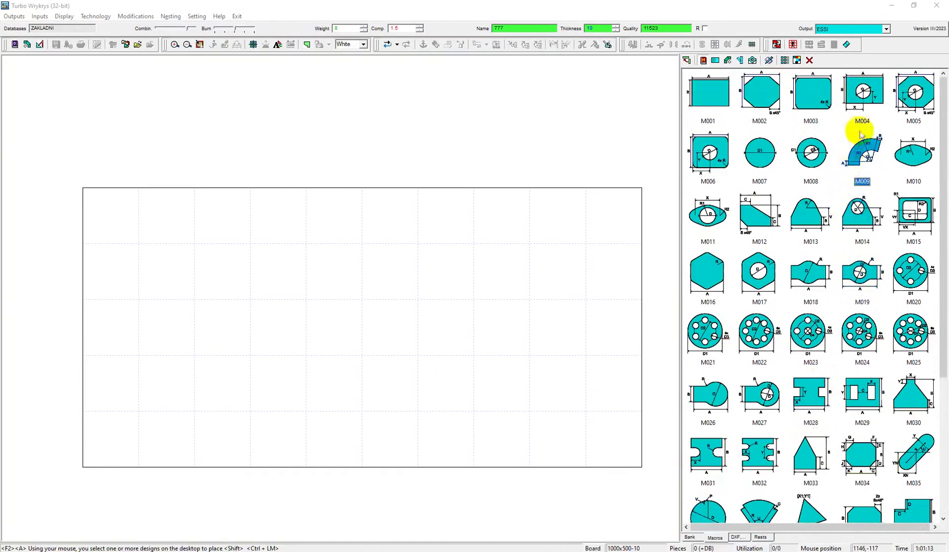
{"action": "double_click", "coordinate": [865, 98]}
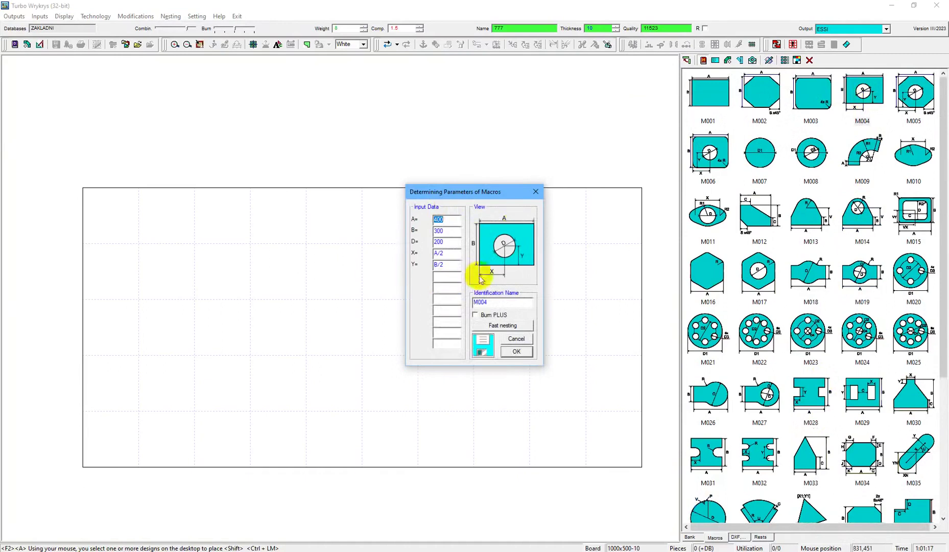
{"action": "left_click", "coordinate": [526, 342]}
{"action": "scroll", "coordinate": [726, 521], "scroll_direction": "down", "scroll_amount": 1}
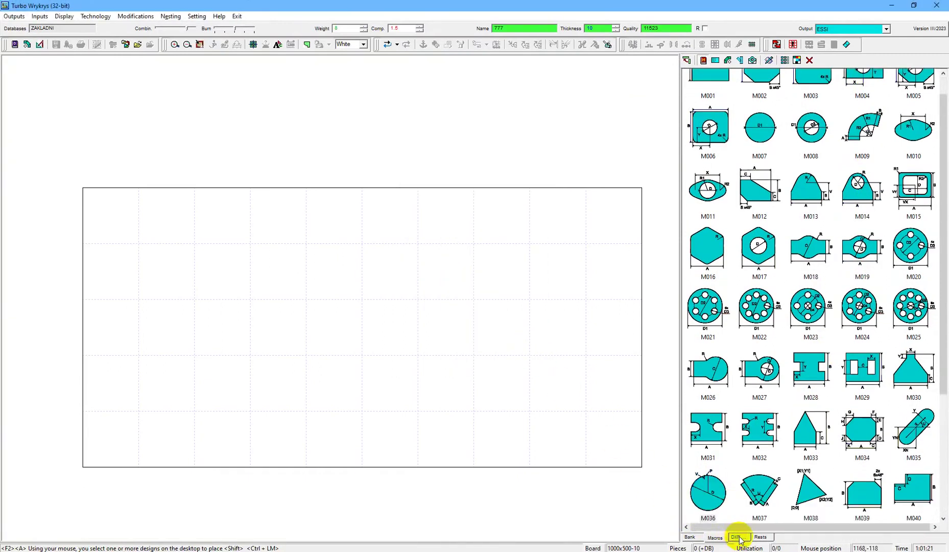
- Place DXF part 75057401 upright in the board's lower-left corner and copy it rightward into a row of four
{"action": "left_click", "coordinate": [738, 537]}
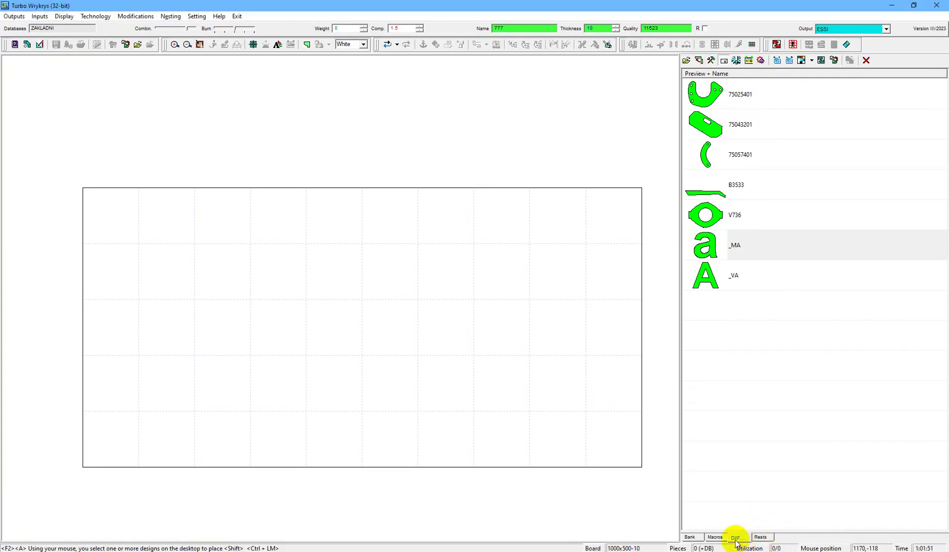
{"action": "left_click", "coordinate": [707, 153]}
{"action": "left_click_drag", "start_coordinate": [710, 155], "coordinate": [290, 411]}
{"action": "scroll", "coordinate": [291, 407], "scroll_direction": "up", "scroll_amount": 6}
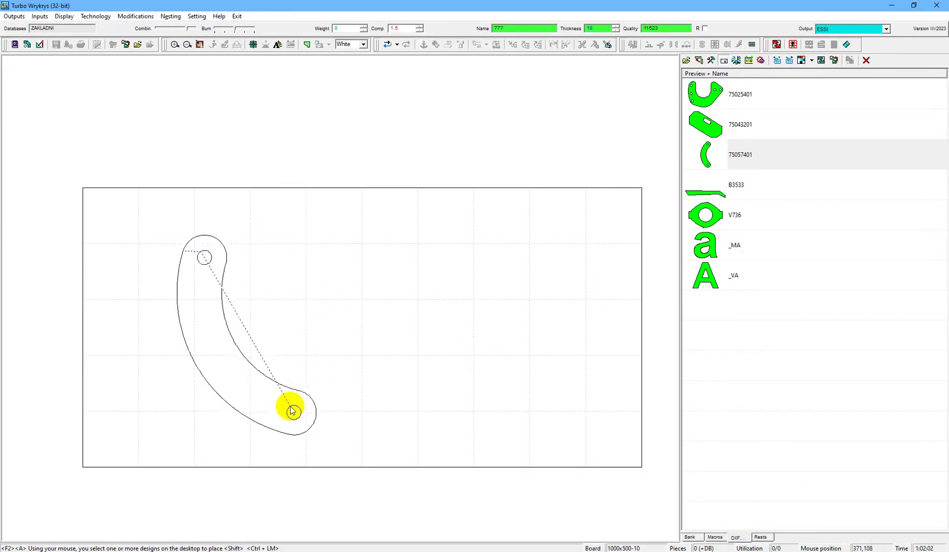
{"action": "scroll", "coordinate": [292, 403], "scroll_direction": "up", "scroll_amount": 15}
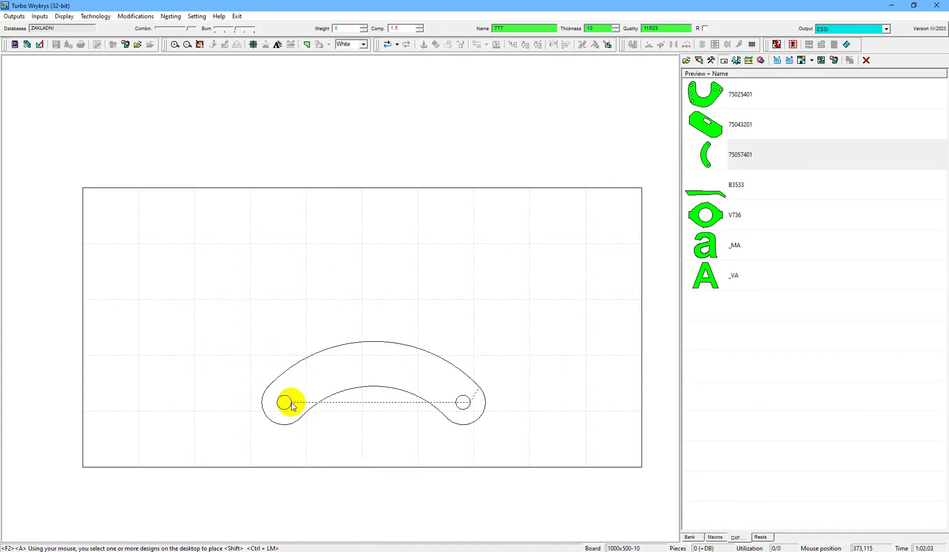
{"action": "scroll", "coordinate": [291, 394], "scroll_direction": "up", "scroll_amount": 3}
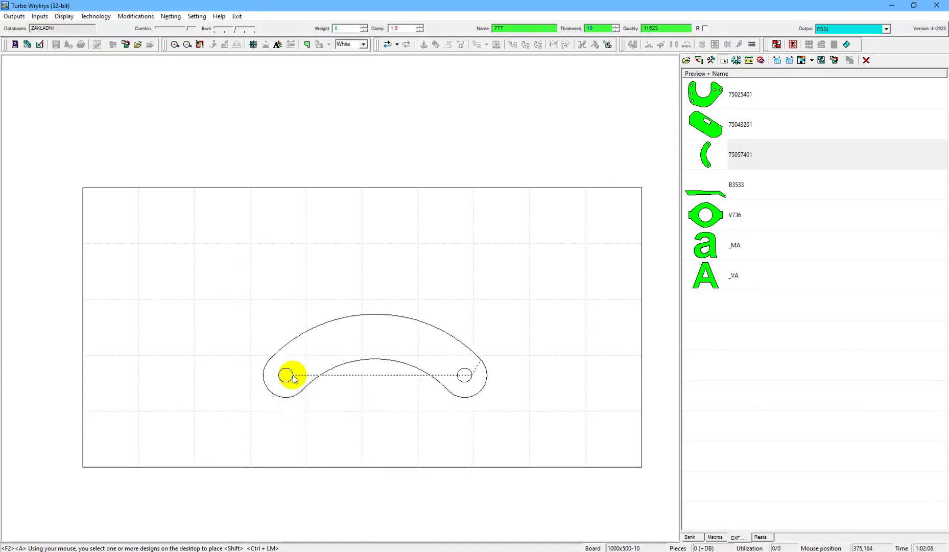
{"action": "left_click", "coordinate": [275, 404]}
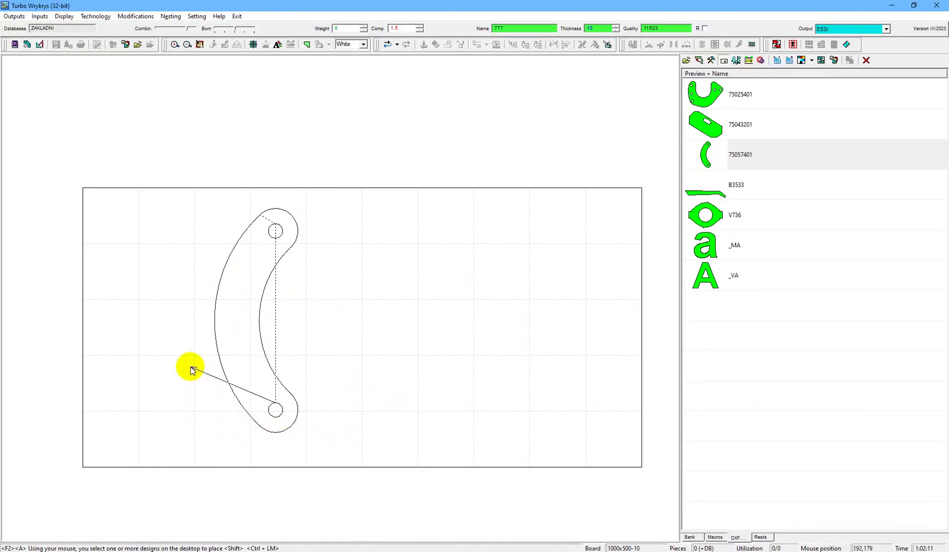
{"action": "left_click", "coordinate": [217, 444]}
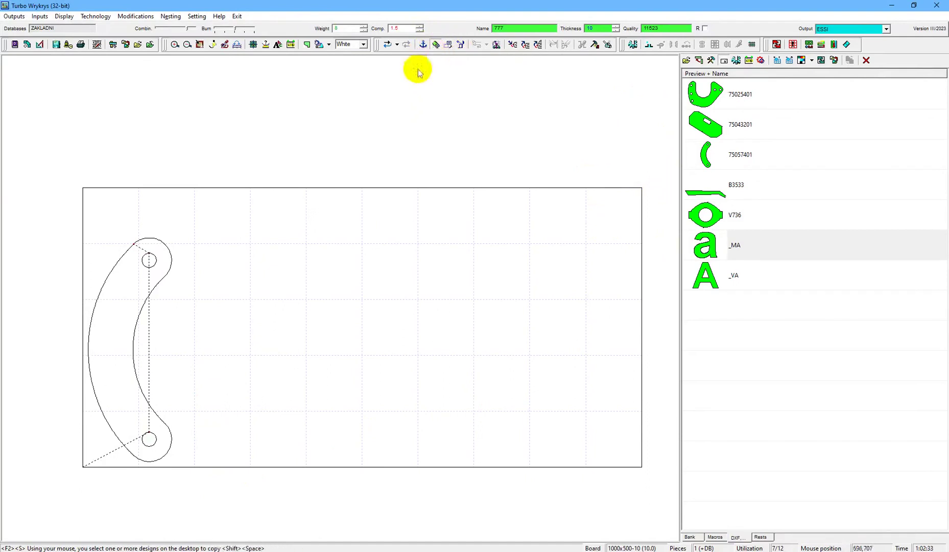
{"action": "left_click_drag", "start_coordinate": [152, 257], "coordinate": [365, 364]}
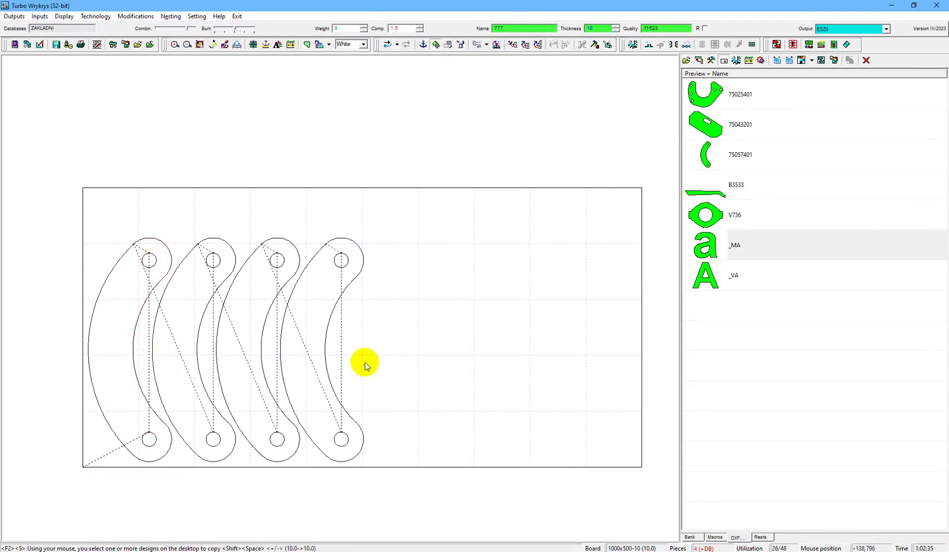
- Place DXF part 75025401 against the last curved part in the row, with its opening facing right
{"action": "left_click", "coordinate": [723, 96]}
{"action": "scroll", "coordinate": [470, 328], "scroll_direction": "up", "scroll_amount": 9}
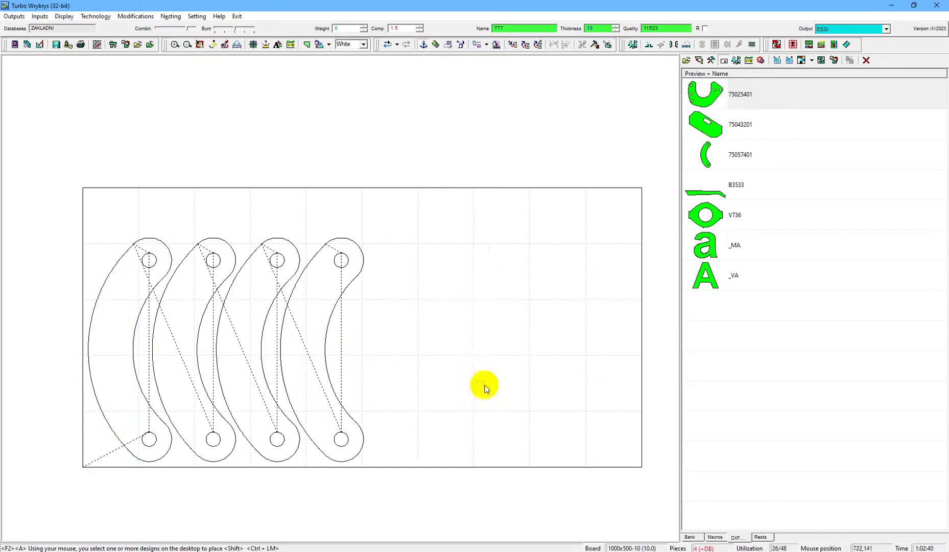
{"action": "left_click", "coordinate": [519, 430]}
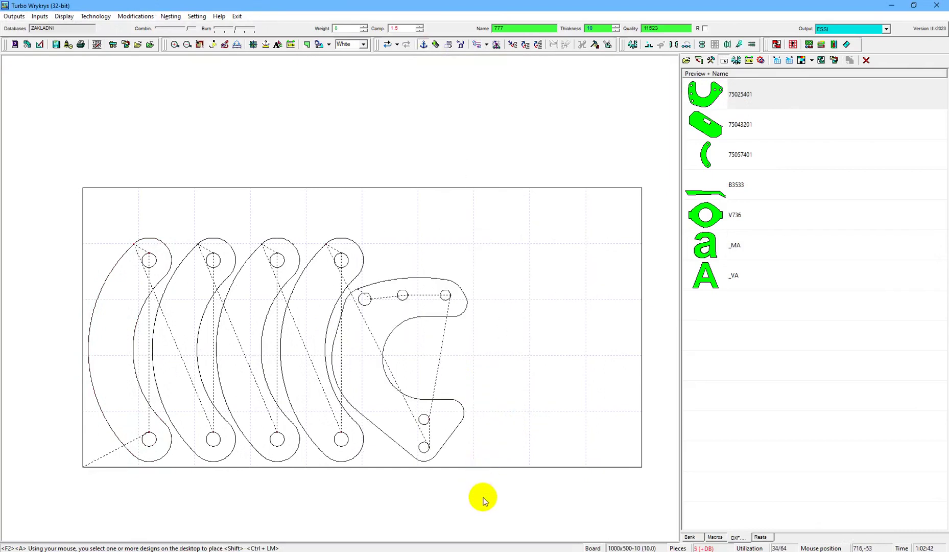
- Add burns automatically to all parts on the board, using the circular access and exit settings
{"action": "left_click", "coordinate": [534, 47]}
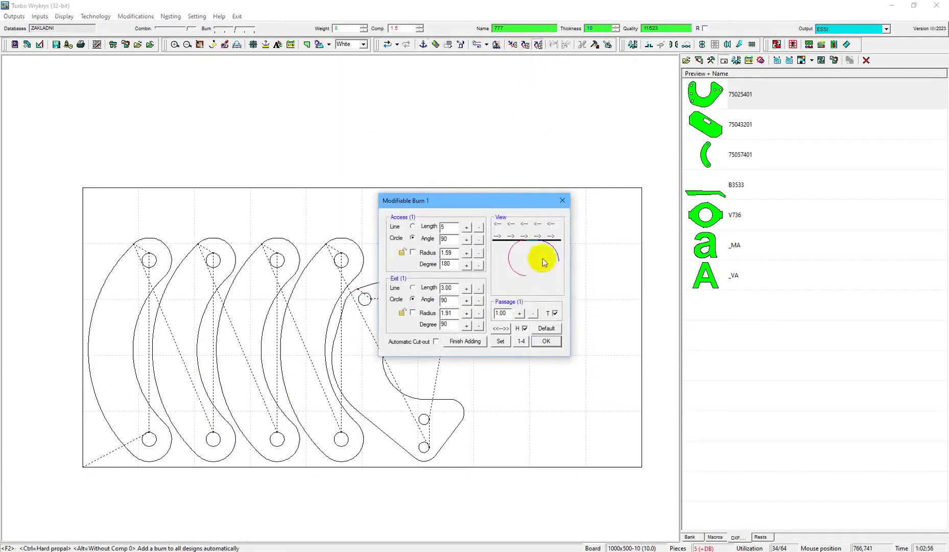
{"action": "left_click", "coordinate": [550, 338]}
{"action": "left_click", "coordinate": [550, 339]}
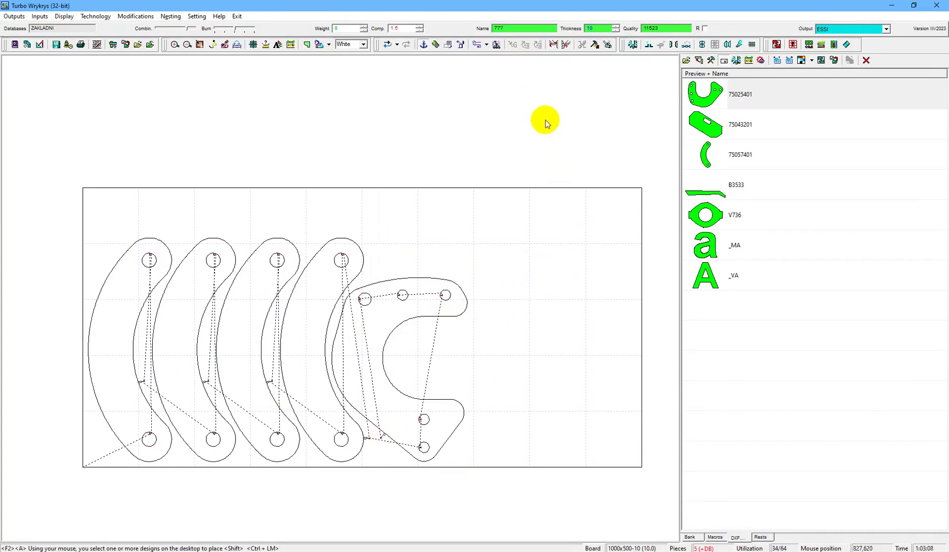
- Define the cutting order as the four curved parts from left to right, followed by the U-shaped part
{"action": "left_click", "coordinate": [477, 45]}
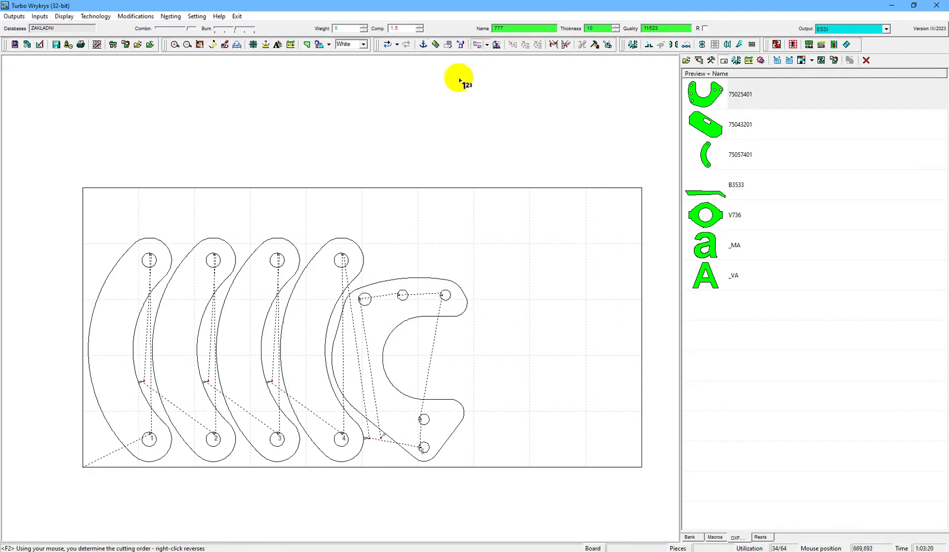
{"action": "left_click", "coordinate": [146, 258]}
{"action": "left_click", "coordinate": [207, 260]}
{"action": "left_click", "coordinate": [271, 268]}
{"action": "left_click", "coordinate": [323, 264]}
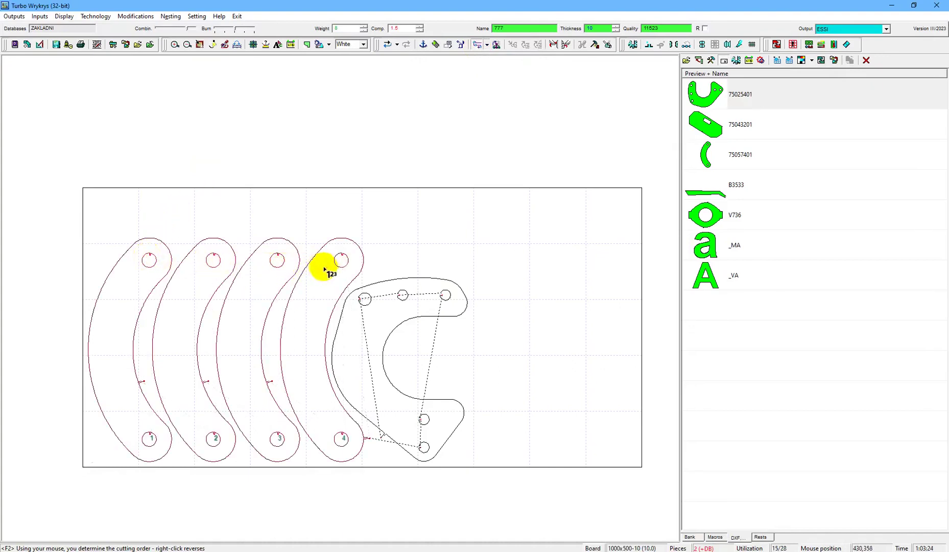
{"action": "left_click", "coordinate": [367, 316]}
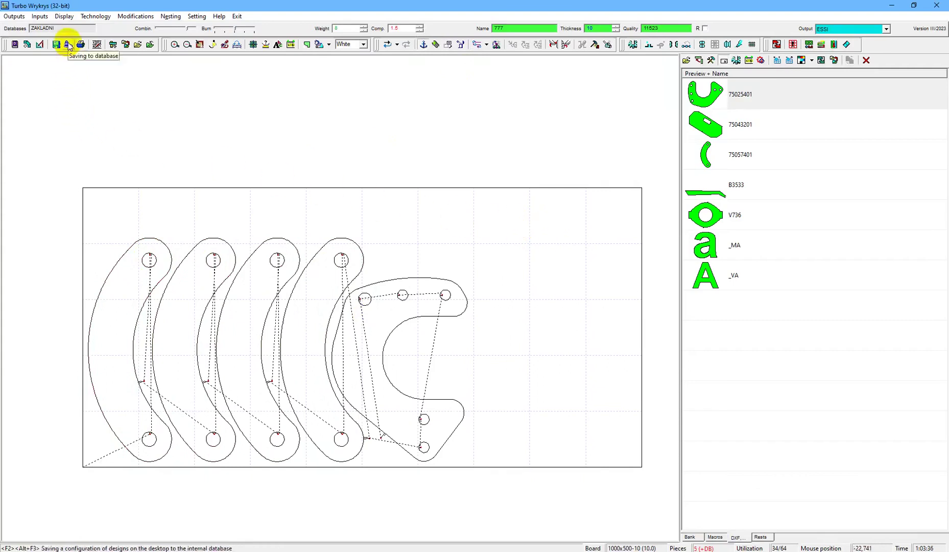
- Export the layout as ESSI output code, save it as aaaaa in the temp folder, and close the export window
{"action": "left_click", "coordinate": [307, 46]}
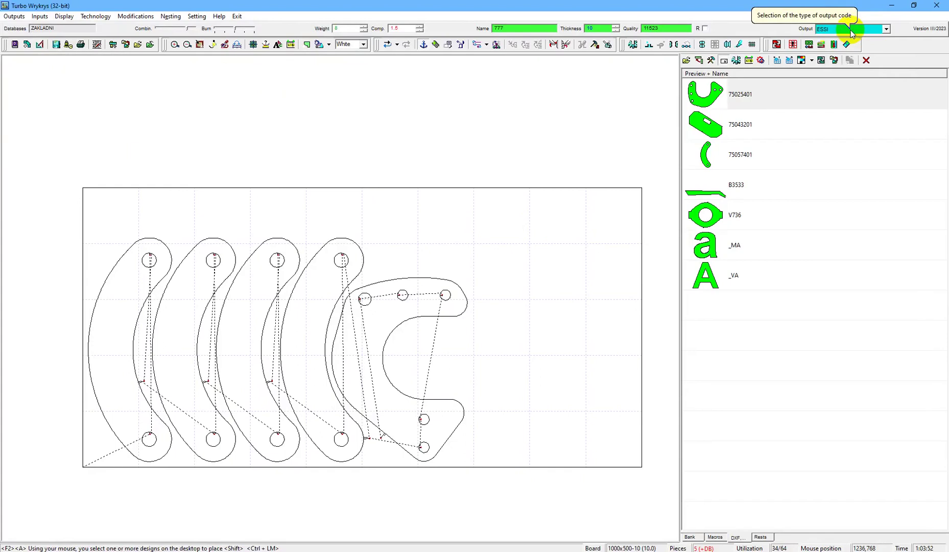
{"action": "left_click", "coordinate": [59, 46]}
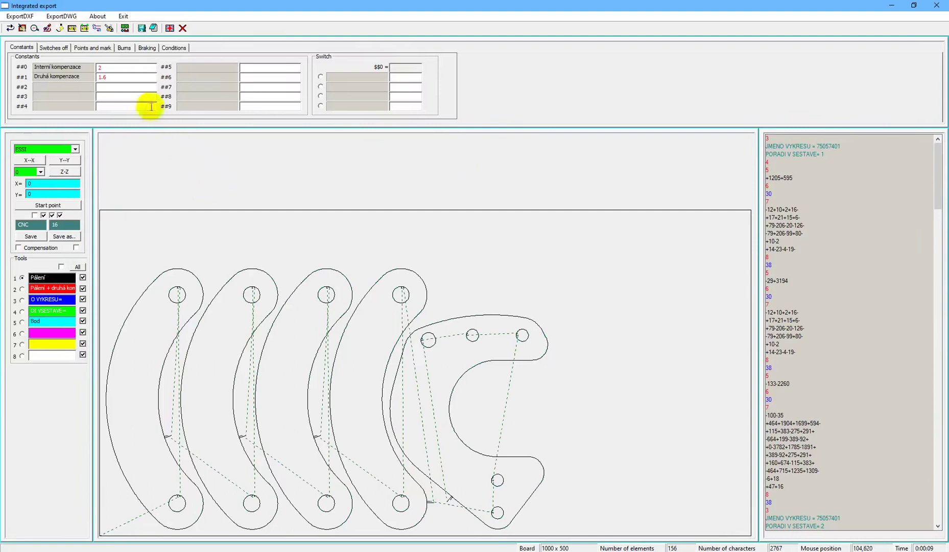
{"action": "left_click", "coordinate": [142, 29]}
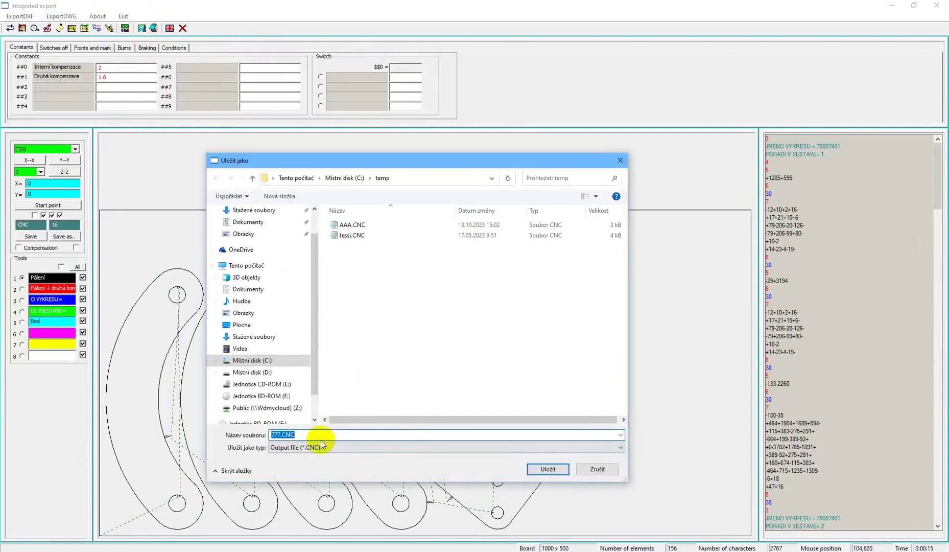
{"action": "type", "text": "aaaaa"}
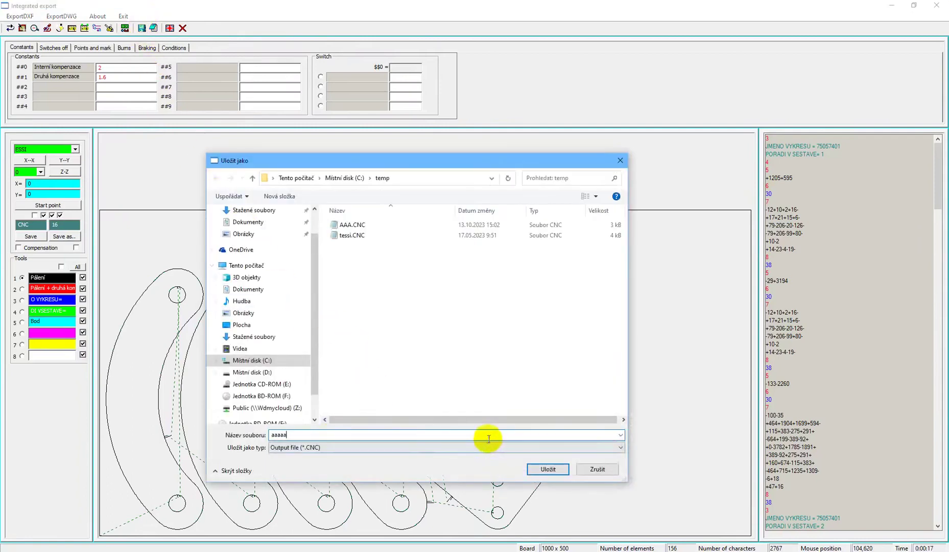
{"action": "left_click", "coordinate": [532, 470]}
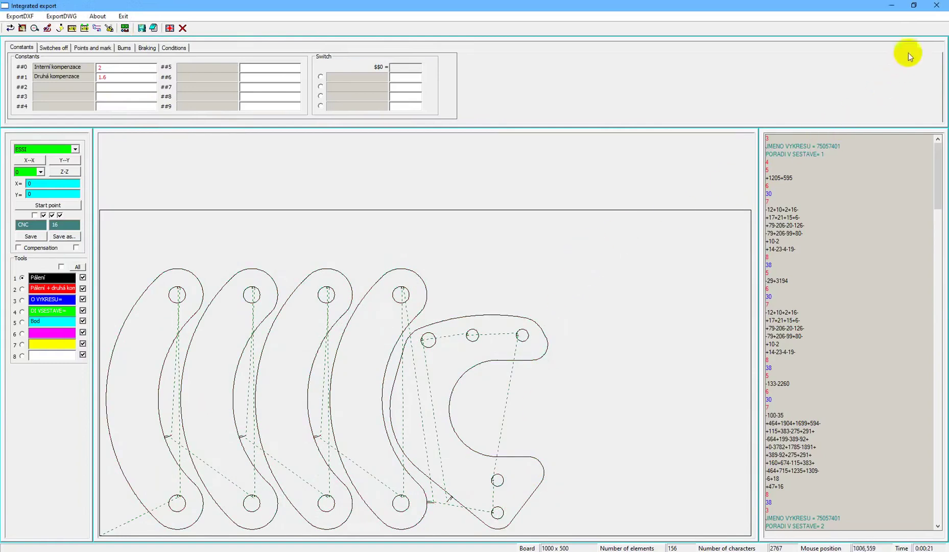
{"action": "left_click", "coordinate": [937, 6]}
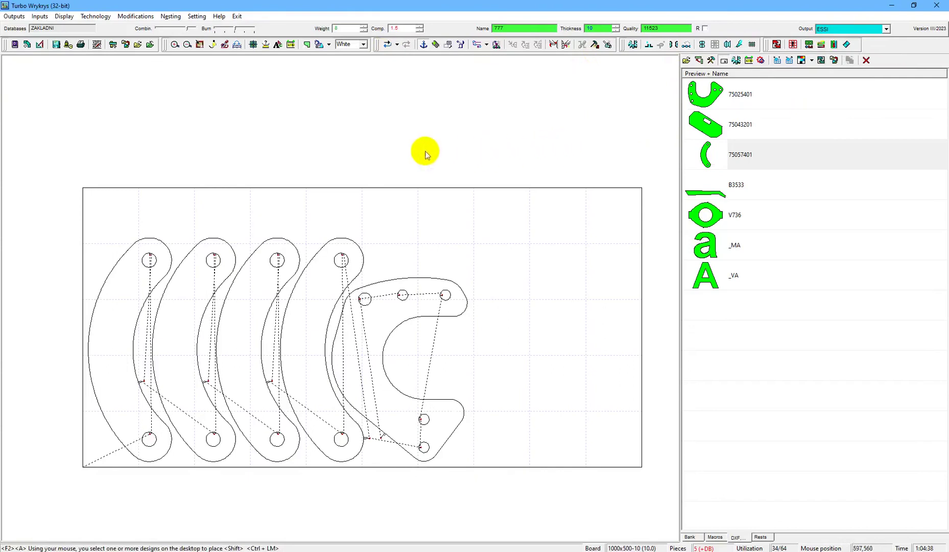
- Open the list of available help topics
{"action": "left_click", "coordinate": [220, 17]}
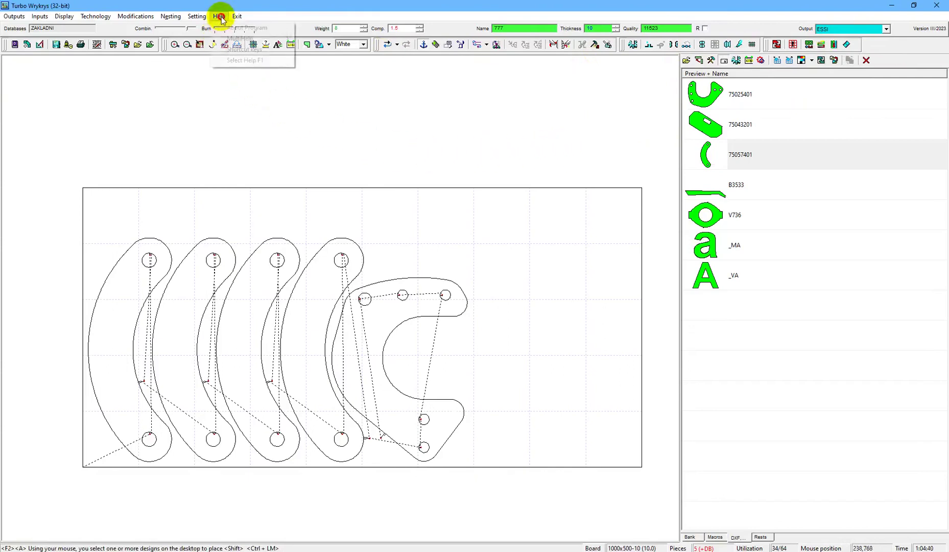